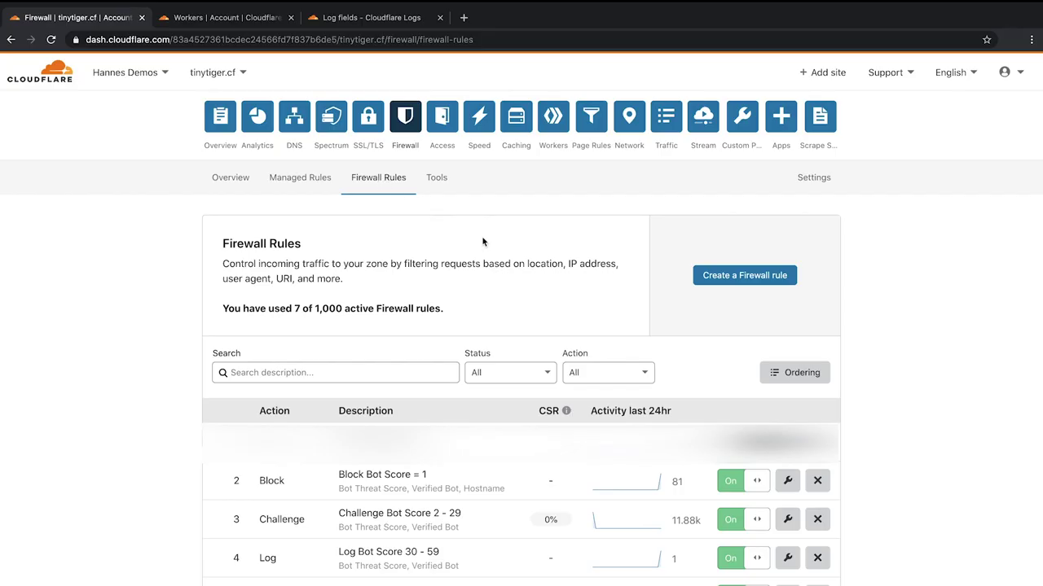
{"action": "left_click", "coordinate": [786, 480]}
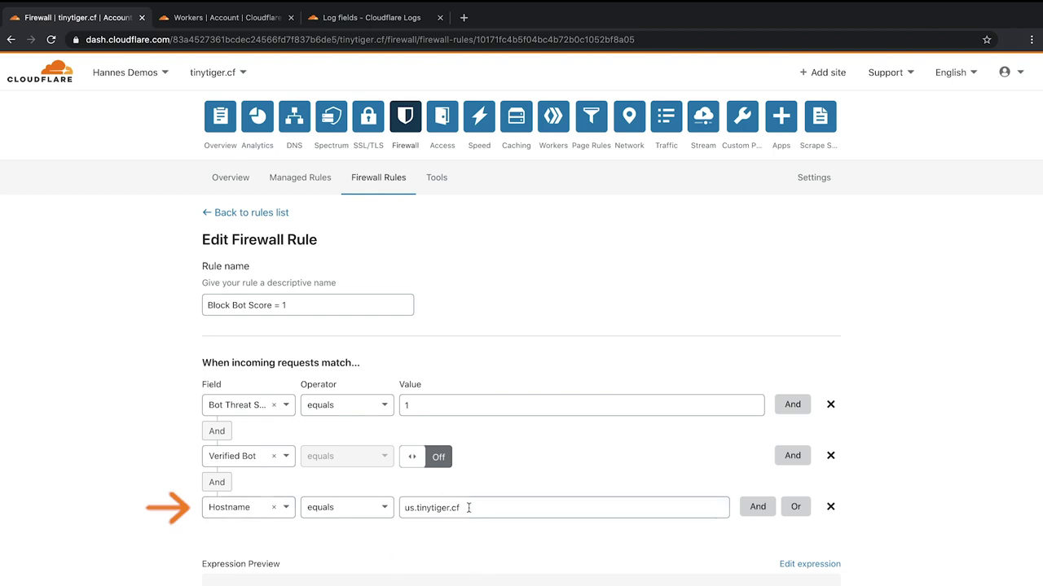
{"action": "scroll", "coordinate": [272, 529], "scroll_direction": "down", "scroll_amount": 3}
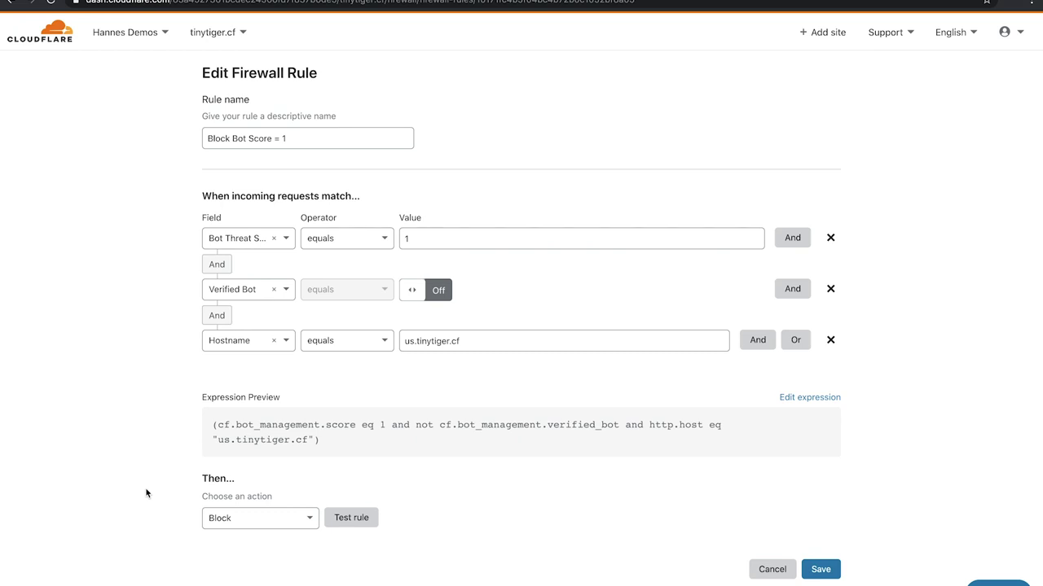
{"action": "left_click", "coordinate": [819, 569]}
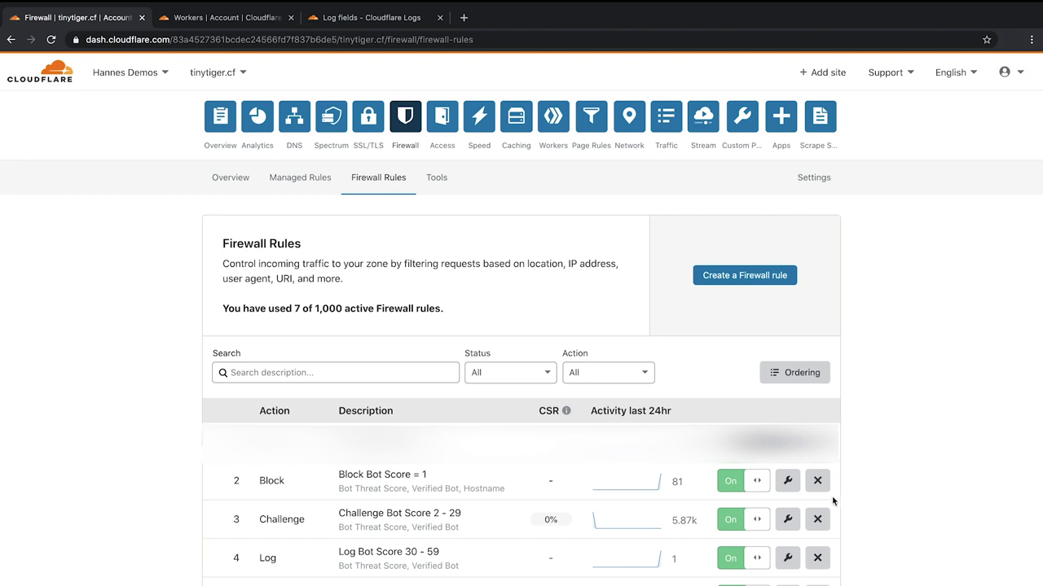
In the Challenge Bot Score 2 - 29 rule, add an And condition: Cookie does not equal 'loggedin=true'
{"action": "left_click", "coordinate": [787, 519]}
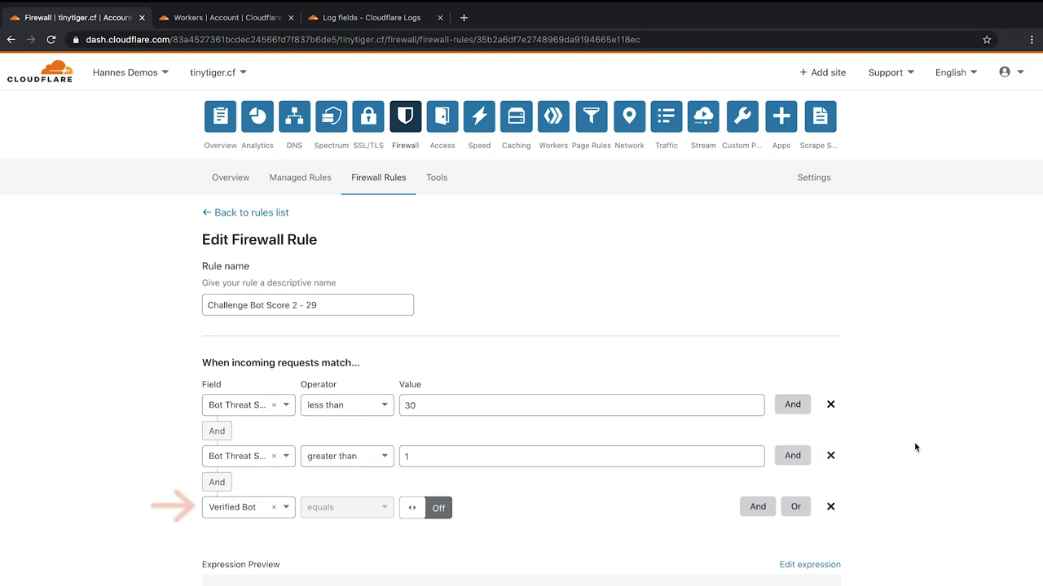
{"action": "scroll", "coordinate": [914, 441], "scroll_direction": "down", "scroll_amount": 3}
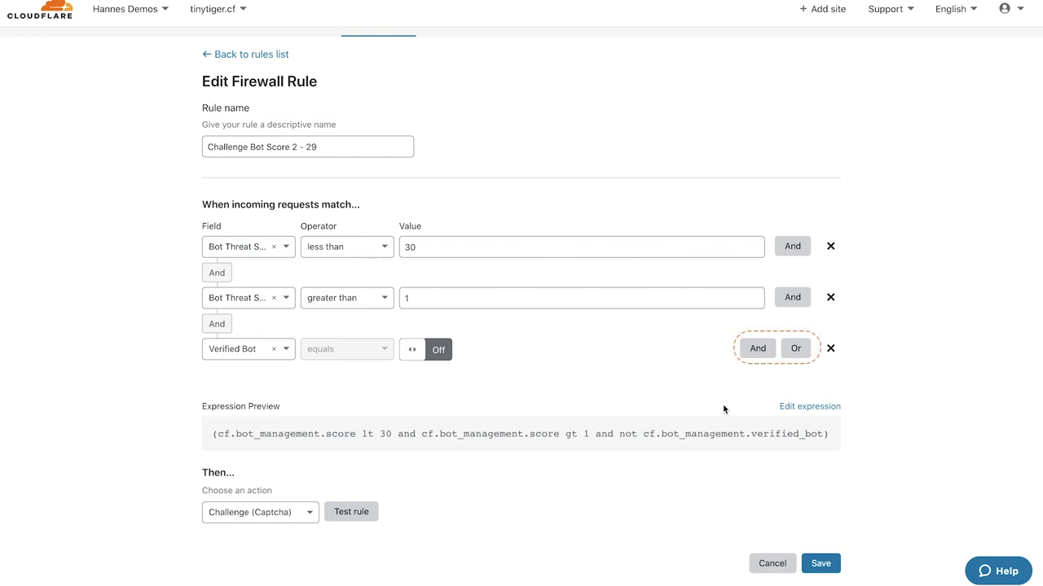
{"action": "left_click", "coordinate": [751, 350]}
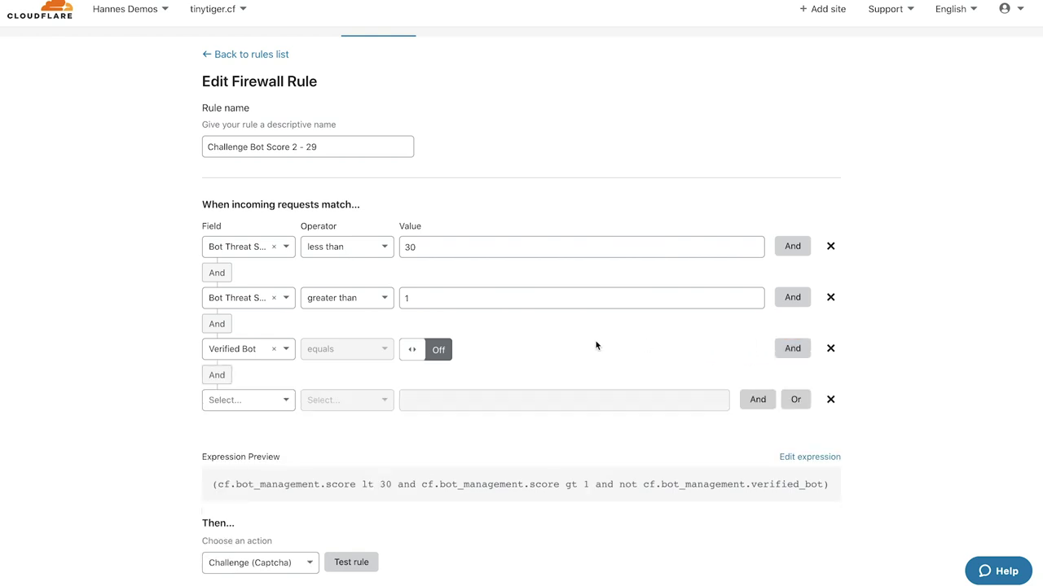
{"action": "left_click", "coordinate": [262, 408]}
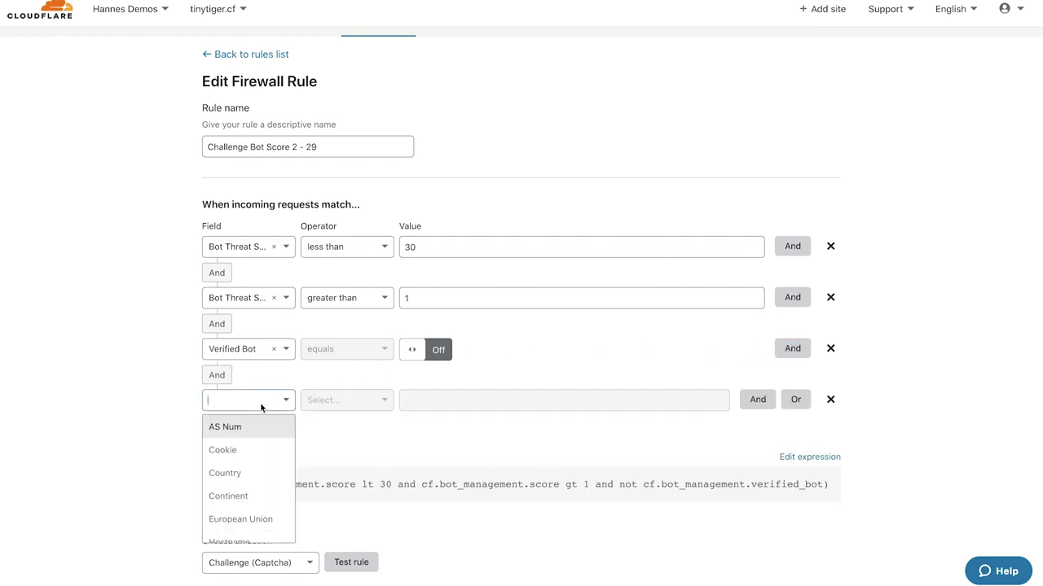
{"action": "left_click", "coordinate": [237, 450]}
{"action": "left_click", "coordinate": [356, 404]}
{"action": "left_click", "coordinate": [342, 447]}
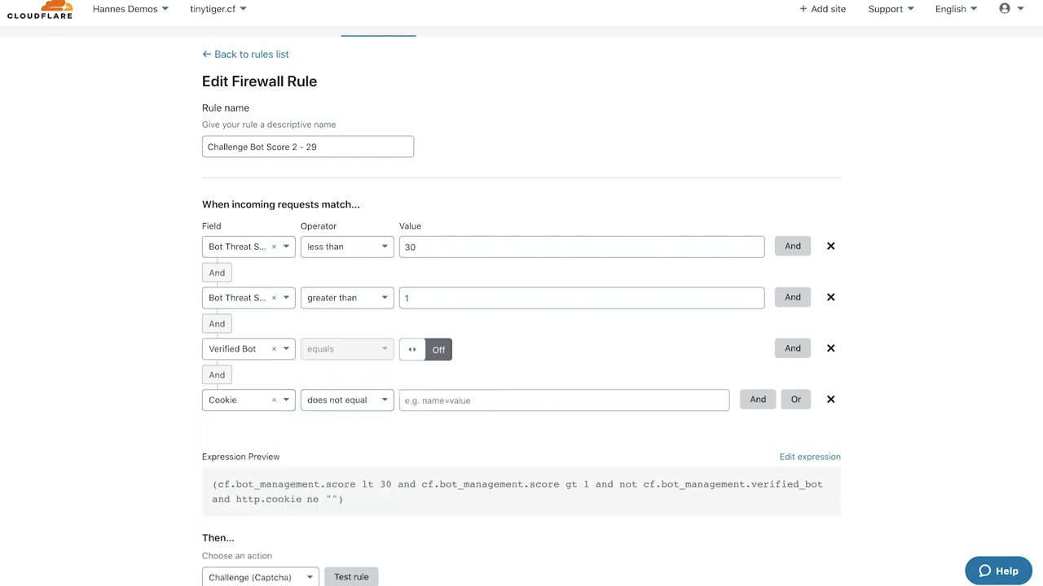
{"action": "left_click", "coordinate": [441, 398]}
{"action": "type", "text": "lo"}
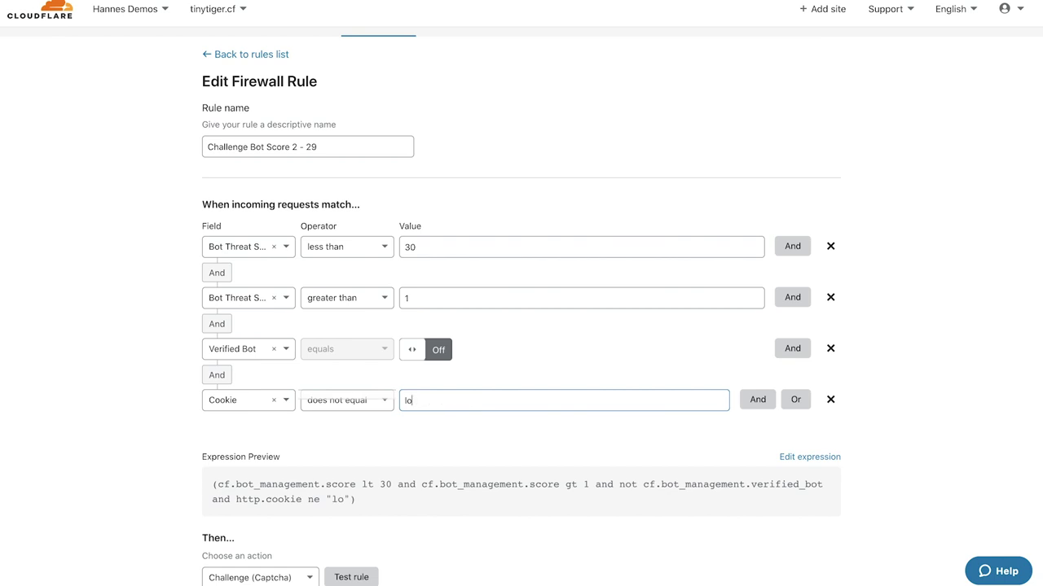
{"action": "type", "text": "ggedin=true"}
{"action": "scroll", "coordinate": [954, 479], "scroll_direction": "down", "scroll_amount": 2}
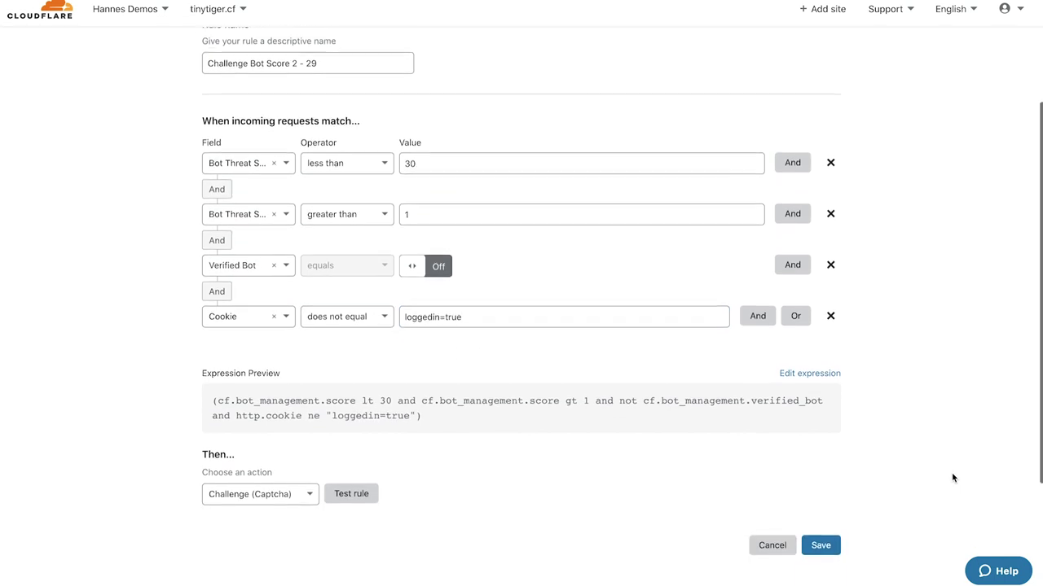
Save the edited Challenge Bot Score 2 - 29 firewall rule
{"action": "left_click", "coordinate": [819, 530]}
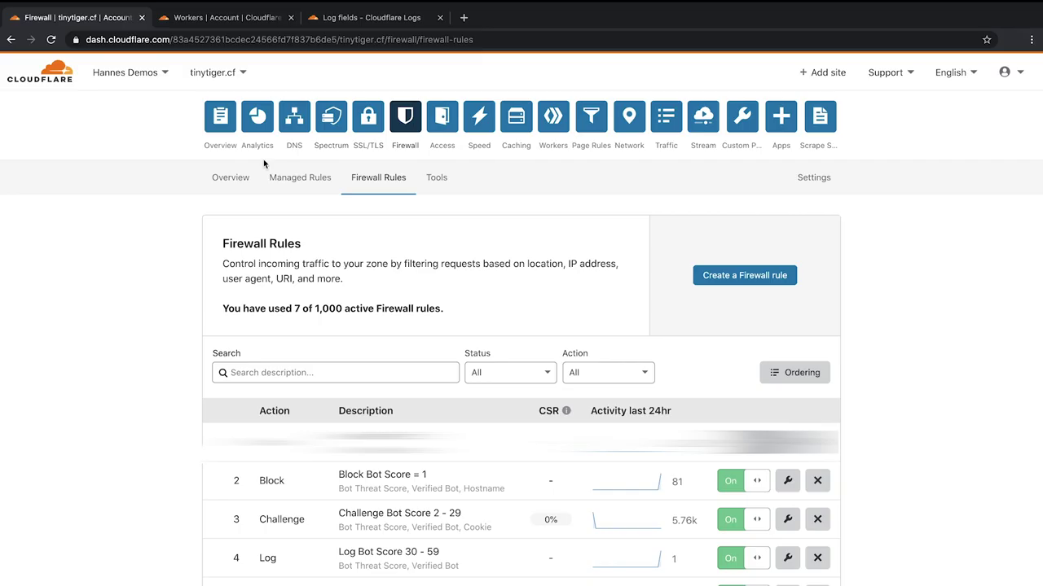
Filter the Firewall Events overview to Service equals Firewall rules
{"action": "left_click", "coordinate": [230, 178]}
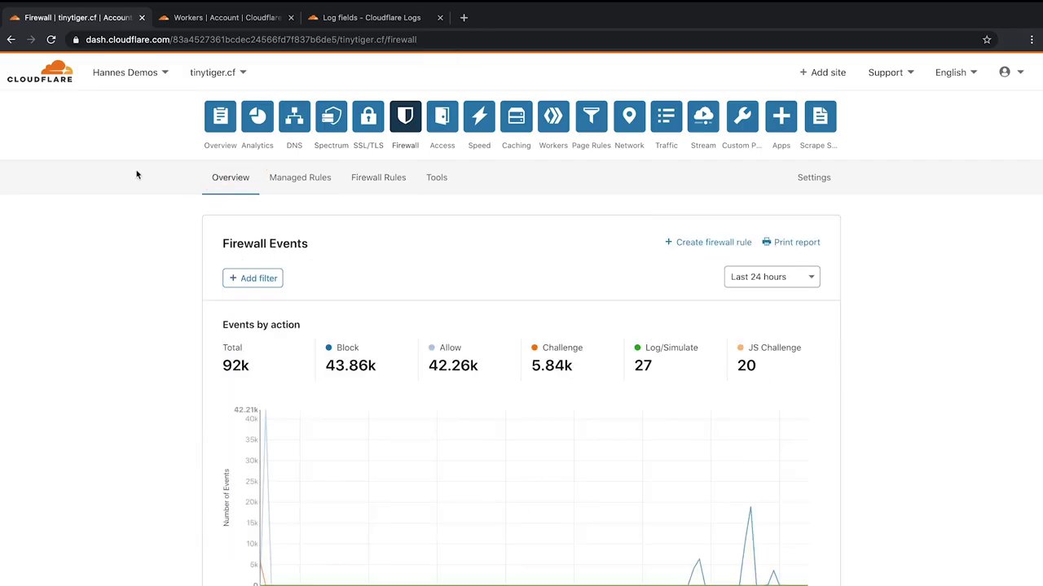
{"action": "left_click", "coordinate": [241, 277]}
{"action": "left_click", "coordinate": [286, 337]}
{"action": "scroll", "coordinate": [277, 383], "scroll_direction": "down", "scroll_amount": 5}
{"action": "left_click", "coordinate": [272, 403]}
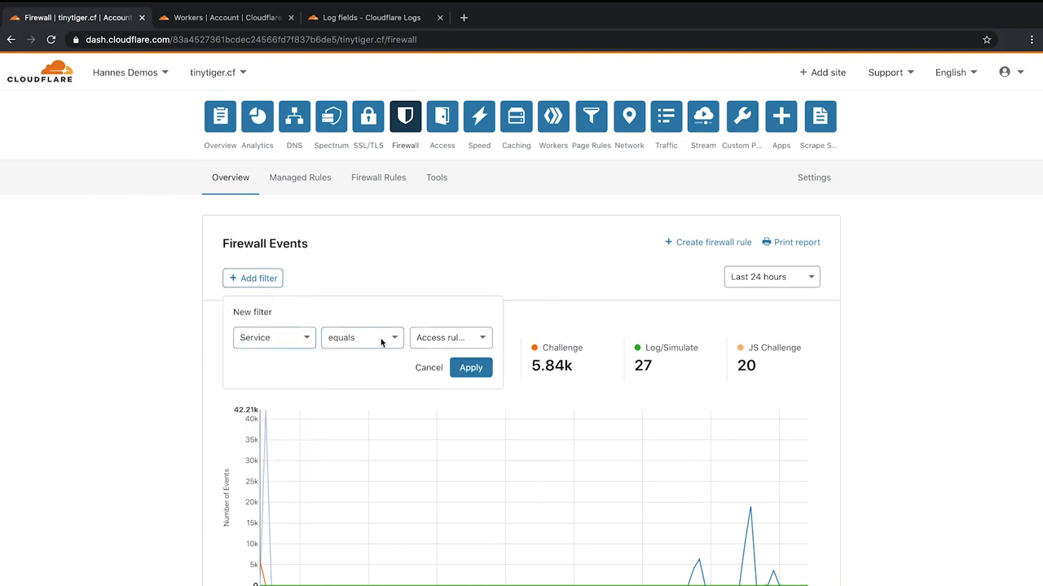
{"action": "left_click", "coordinate": [439, 337]}
{"action": "scroll", "coordinate": [440, 395], "scroll_direction": "down", "scroll_amount": 5}
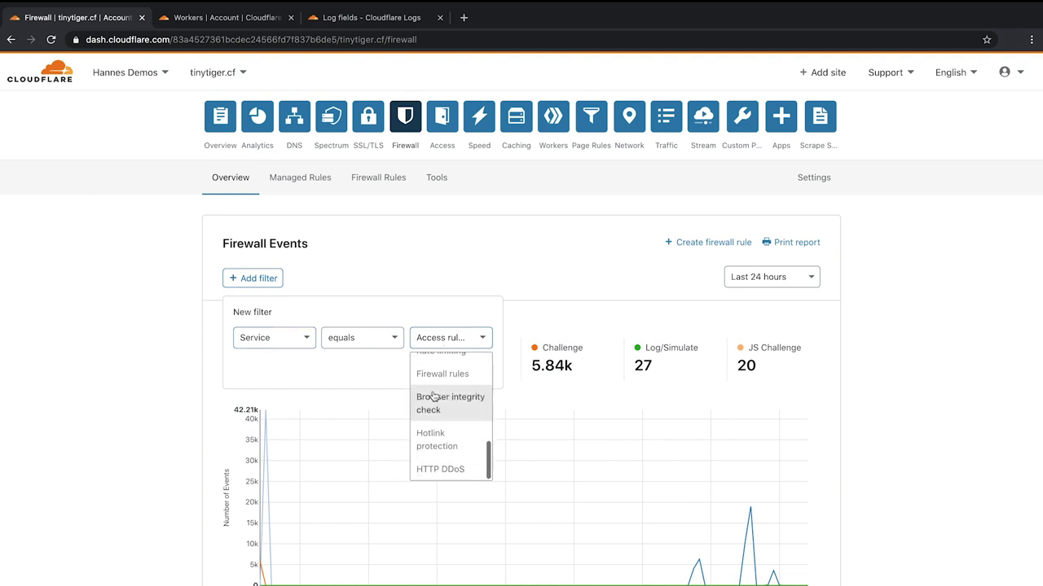
{"action": "left_click", "coordinate": [435, 378]}
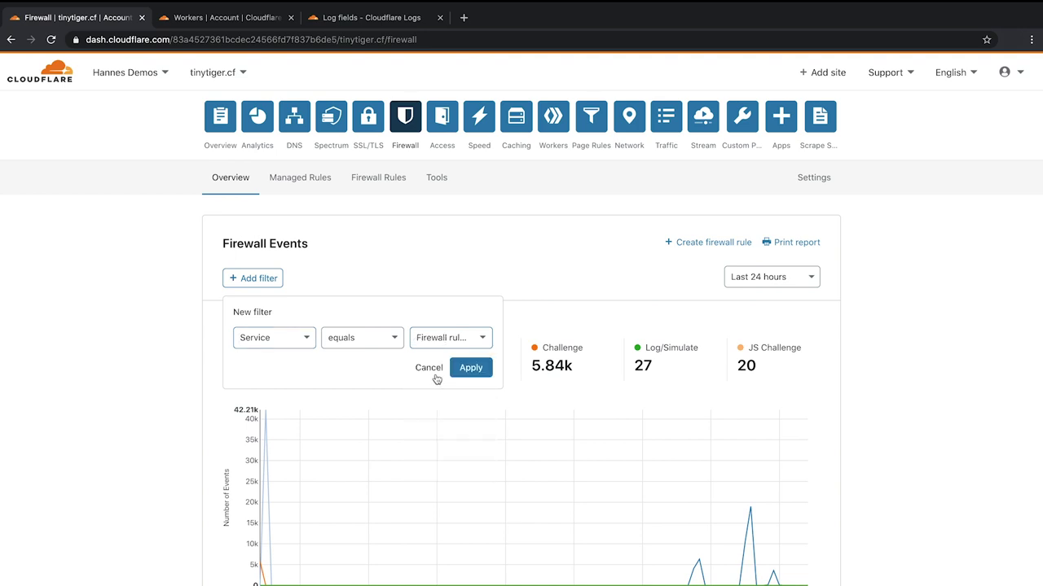
{"action": "left_click", "coordinate": [480, 373]}
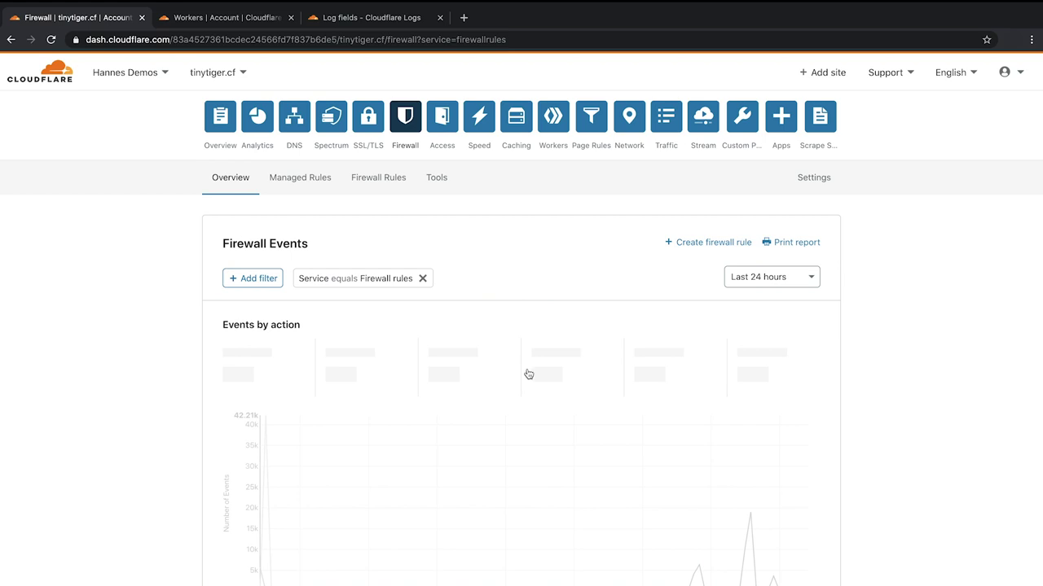
{"action": "left_click", "coordinate": [800, 279]}
Limit firewall events to the last 30 minutes and view the top events by source
{"action": "left_click", "coordinate": [782, 306]}
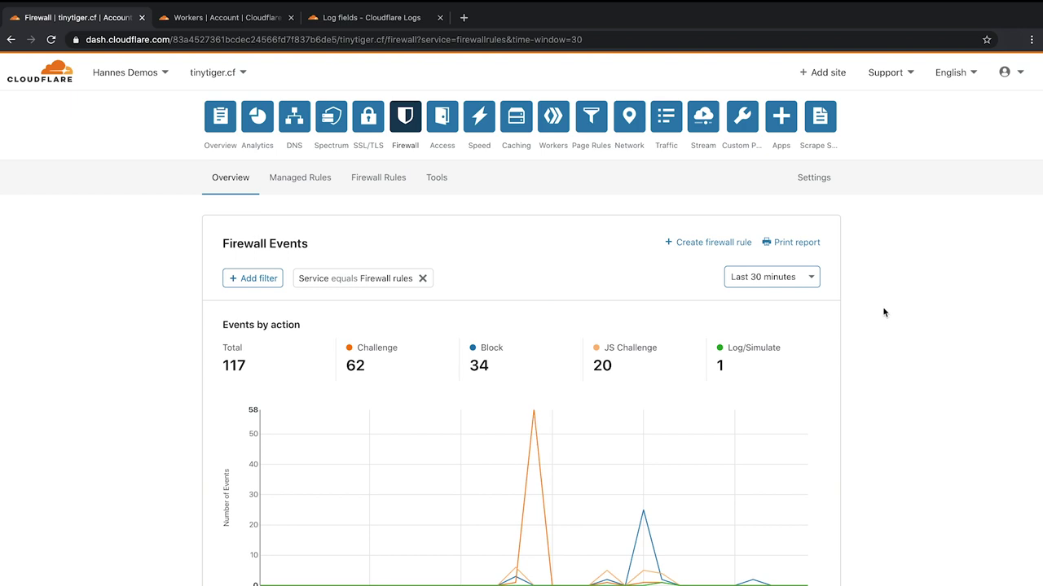
{"action": "scroll", "coordinate": [883, 312], "scroll_direction": "down", "scroll_amount": 4}
{"action": "scroll", "coordinate": [884, 312], "scroll_direction": "down", "scroll_amount": 4}
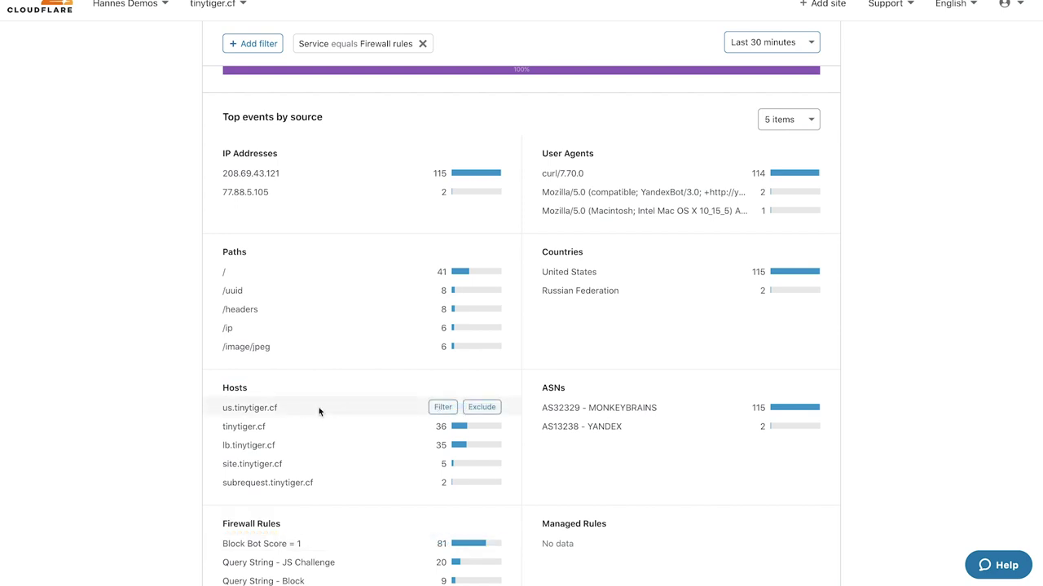
Add filters for host us.tinytiger.cf and the Block Bot Score = 1 rule
{"action": "left_click", "coordinate": [442, 407]}
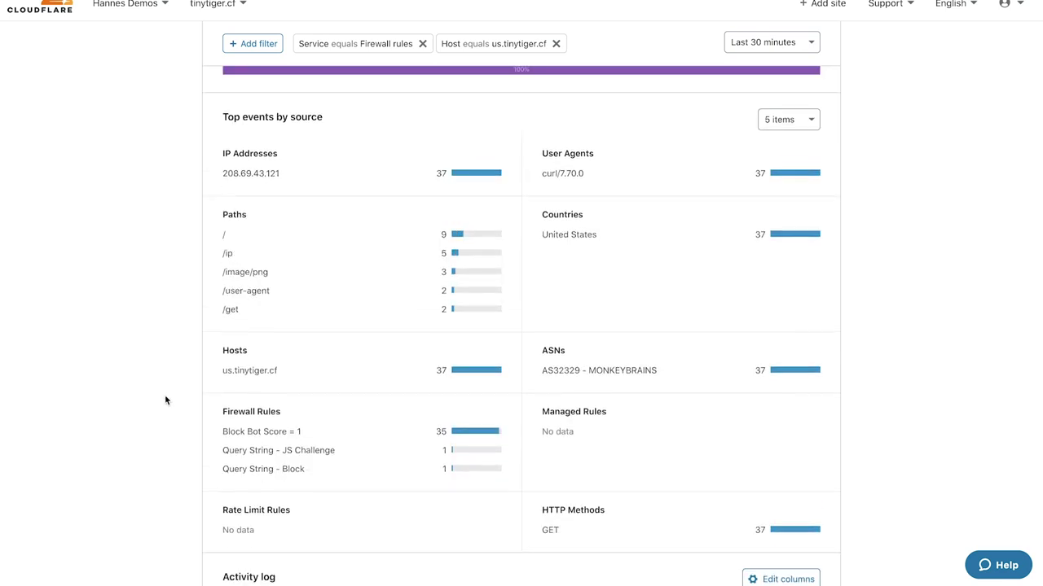
{"action": "left_click", "coordinate": [444, 431]}
{"action": "scroll", "coordinate": [901, 427], "scroll_direction": "down", "scroll_amount": 3}
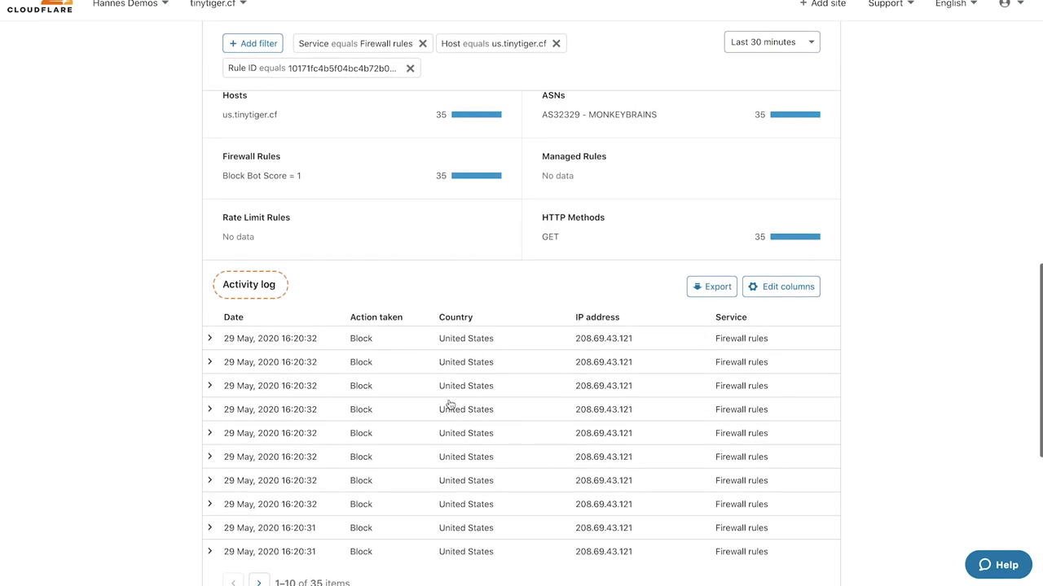
Expand a blocked request and highlight its curl/7.70.0, /response-headers and HTTP/1.1 values
{"action": "left_click", "coordinate": [451, 391]}
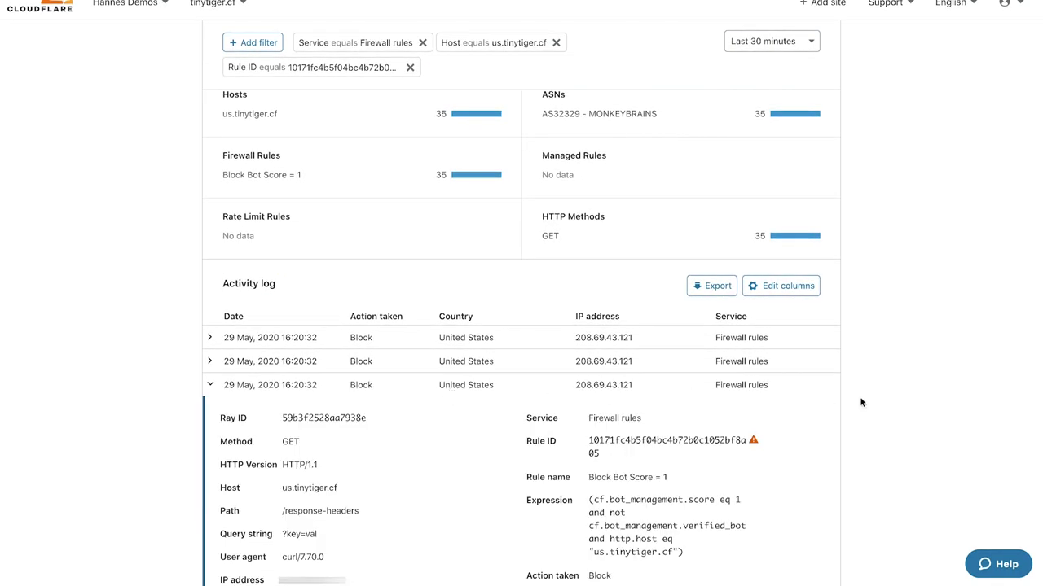
{"action": "scroll", "coordinate": [875, 416], "scroll_direction": "down", "scroll_amount": 2}
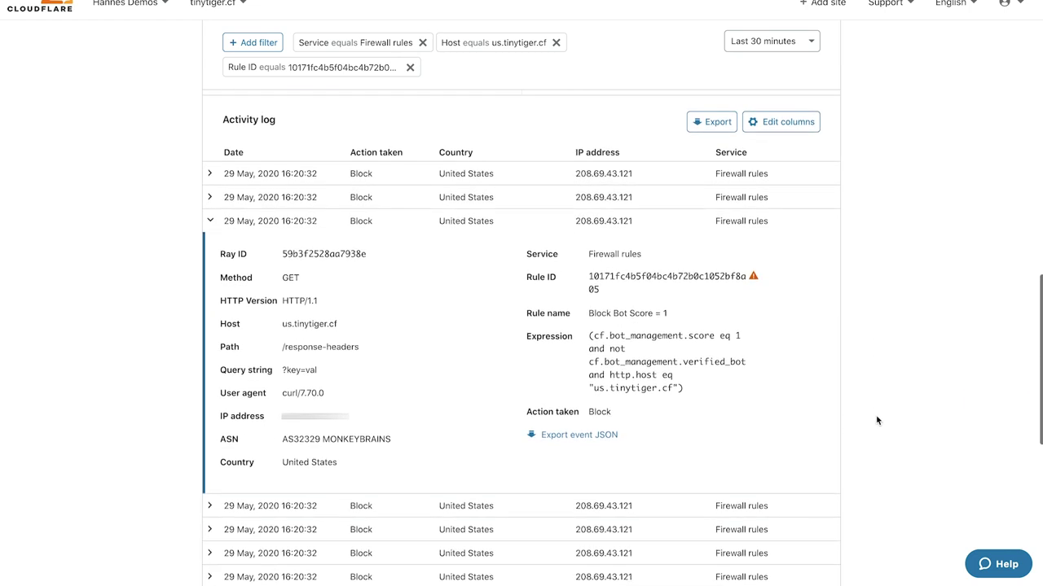
{"action": "mouse_move", "coordinate": [314, 393]}
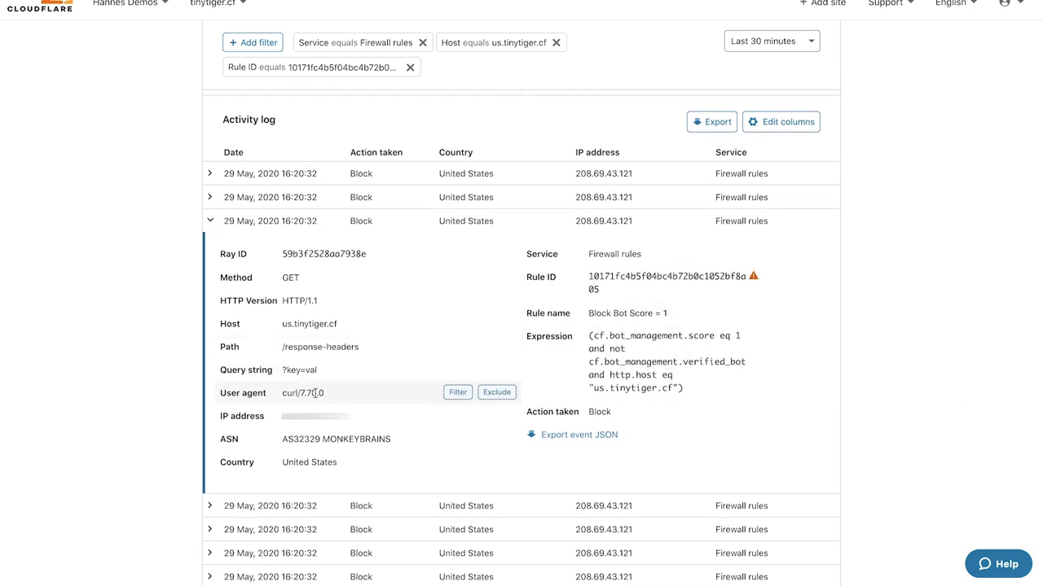
{"action": "left_click_drag", "start_coordinate": [284, 393], "coordinate": [327, 393]}
{"action": "left_click", "coordinate": [330, 399]}
{"action": "left_click_drag", "start_coordinate": [282, 347], "coordinate": [365, 347]}
{"action": "left_click", "coordinate": [361, 347]}
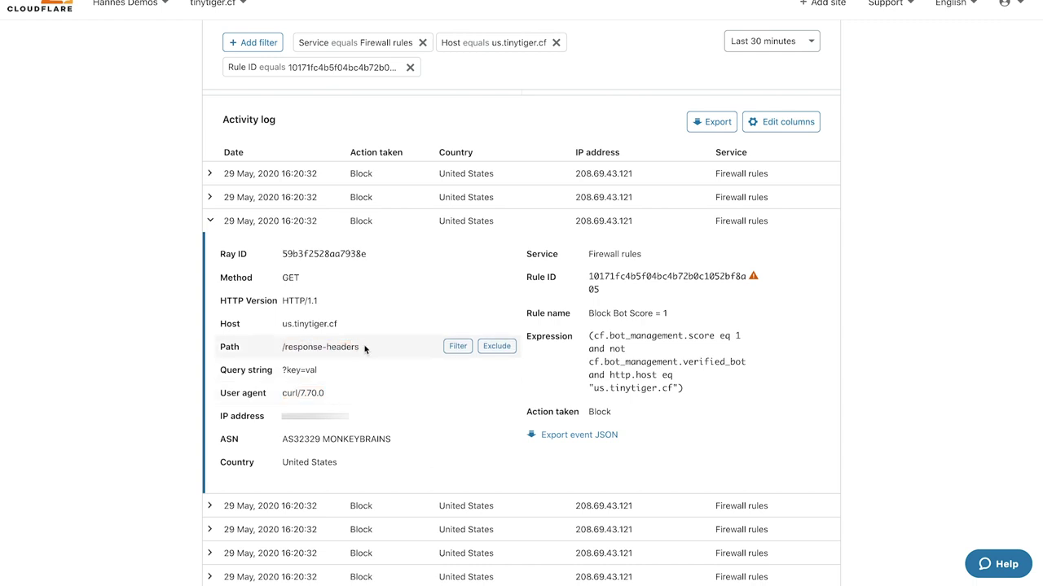
{"action": "left_click_drag", "start_coordinate": [282, 301], "coordinate": [298, 300]}
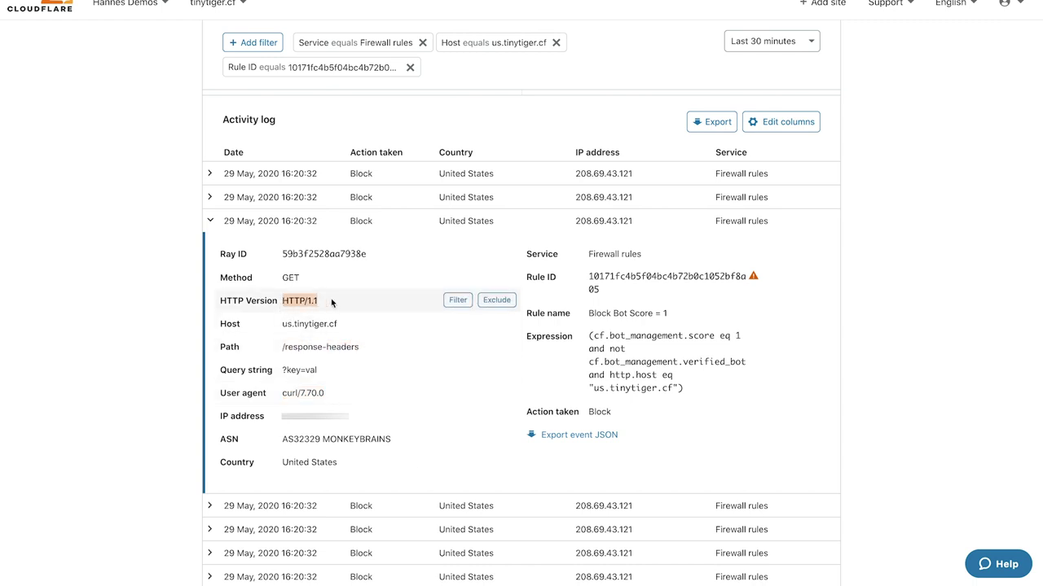
{"action": "left_click", "coordinate": [330, 300]}
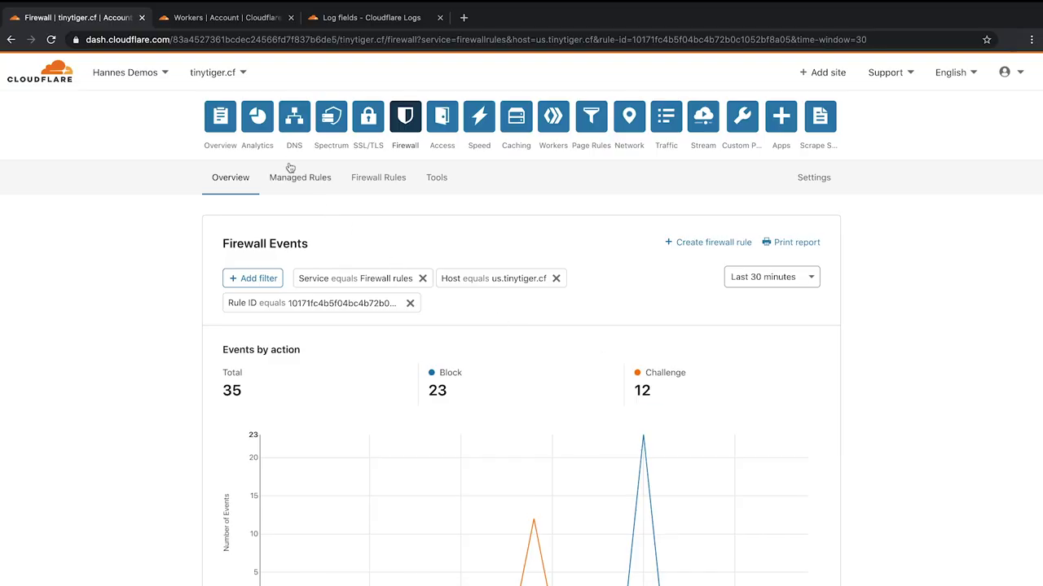
Review the HTTP requests Logpush job's General fields, including BotScore, then view the Log fields docs
{"action": "left_click", "coordinate": [258, 123]}
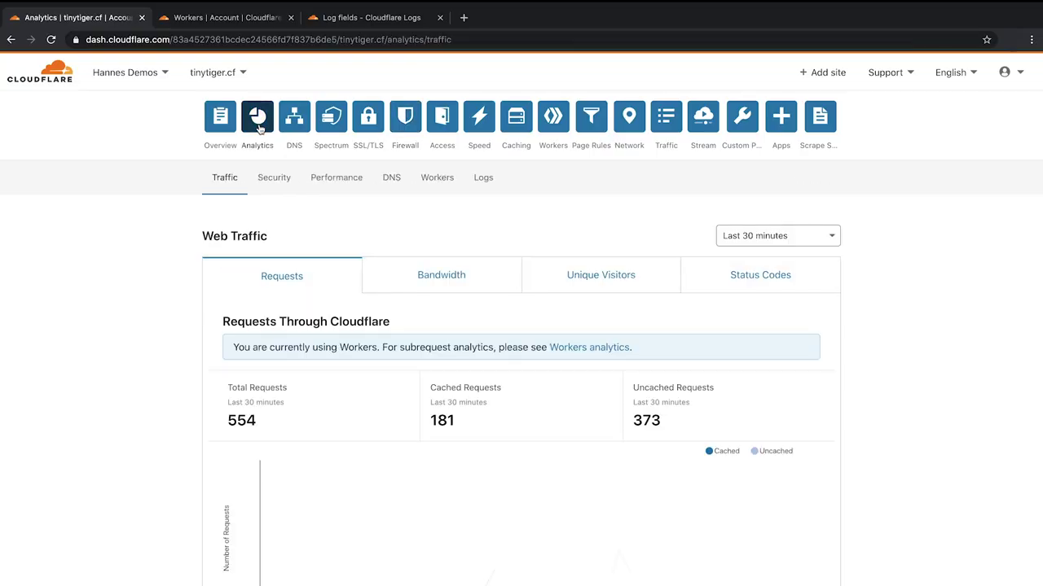
{"action": "left_click", "coordinate": [486, 178]}
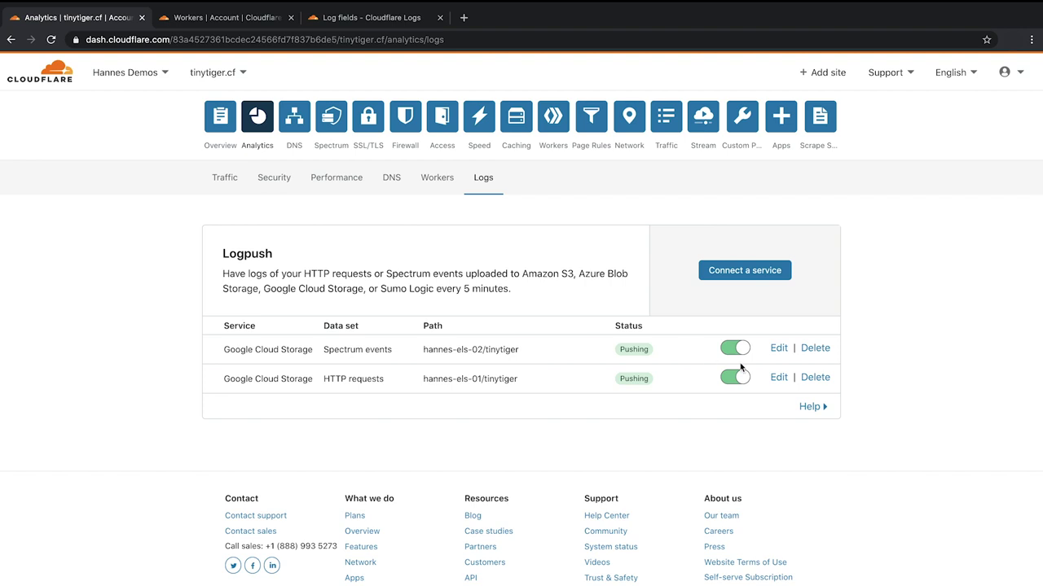
{"action": "left_click", "coordinate": [779, 378]}
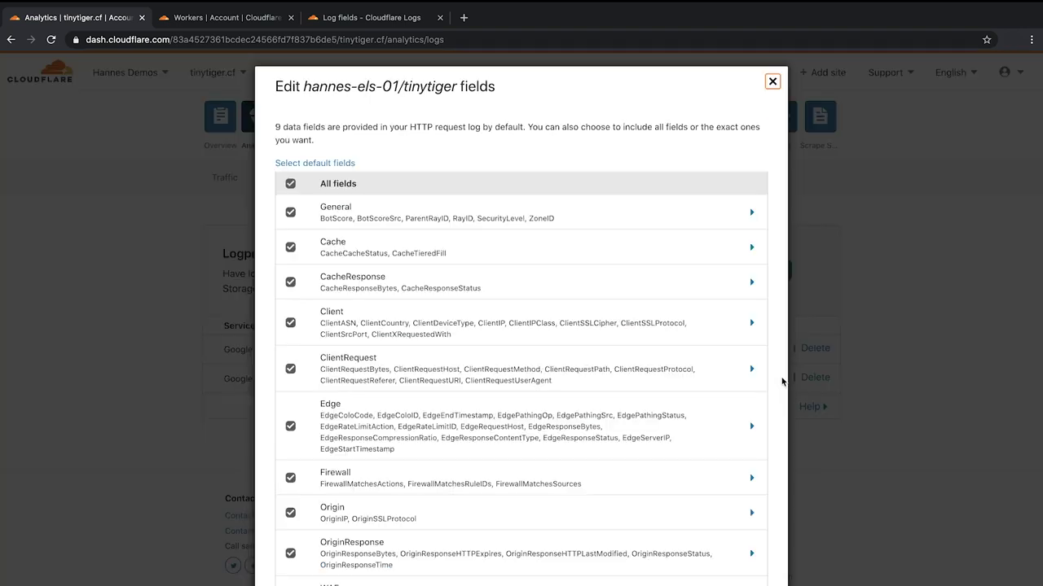
{"action": "left_click", "coordinate": [601, 222]}
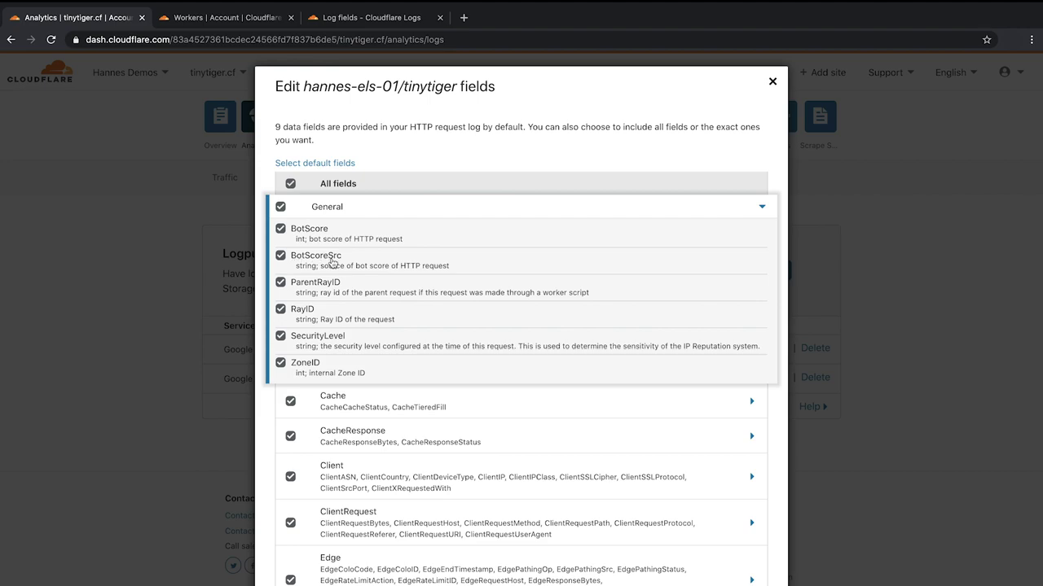
{"action": "left_click", "coordinate": [362, 17]}
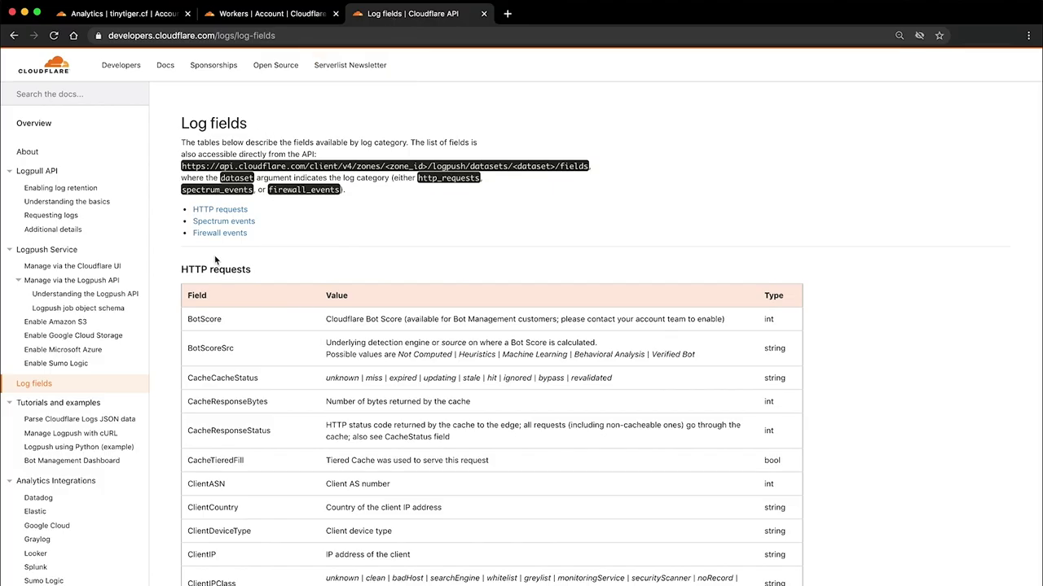